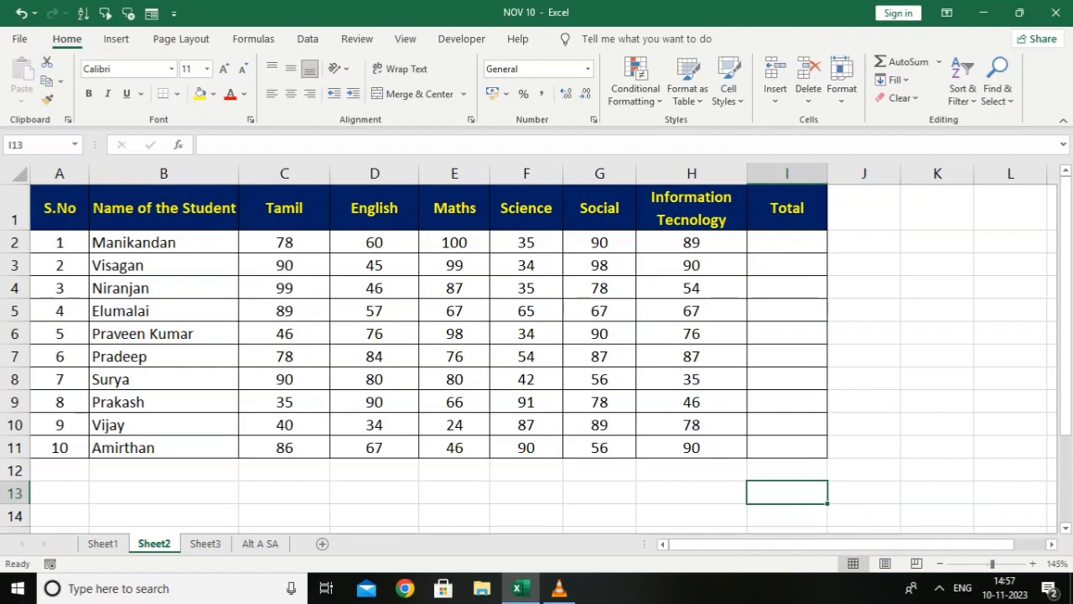
Total the first student's marks in I2 by adding the literal values: =78+60+100+35+90+89
{"action": "left_click", "coordinate": [786, 242]}
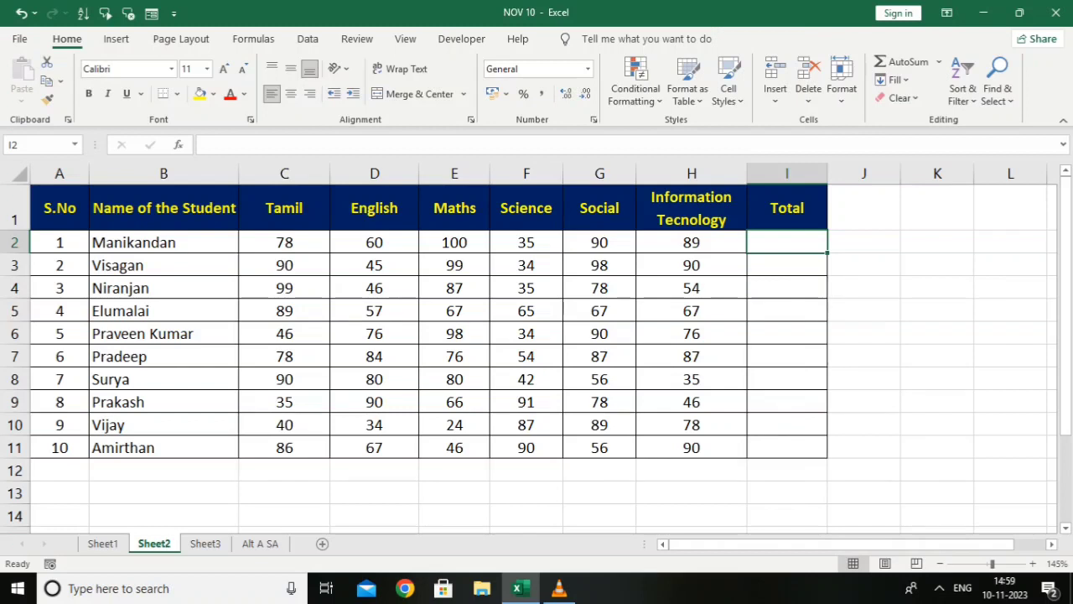
{"action": "type", "text": "="}
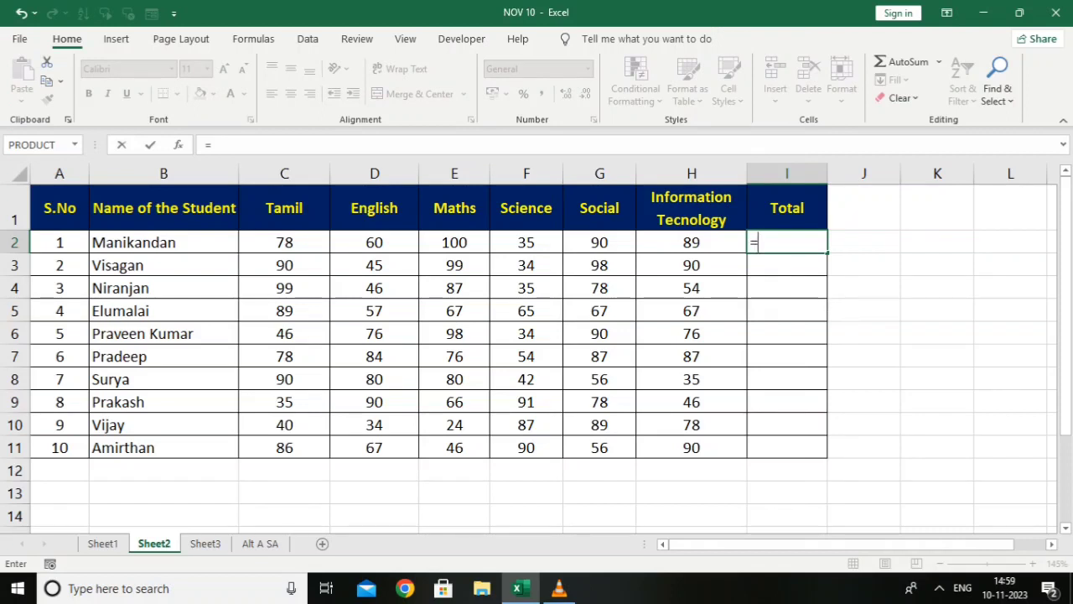
{"action": "type", "text": "78+60"}
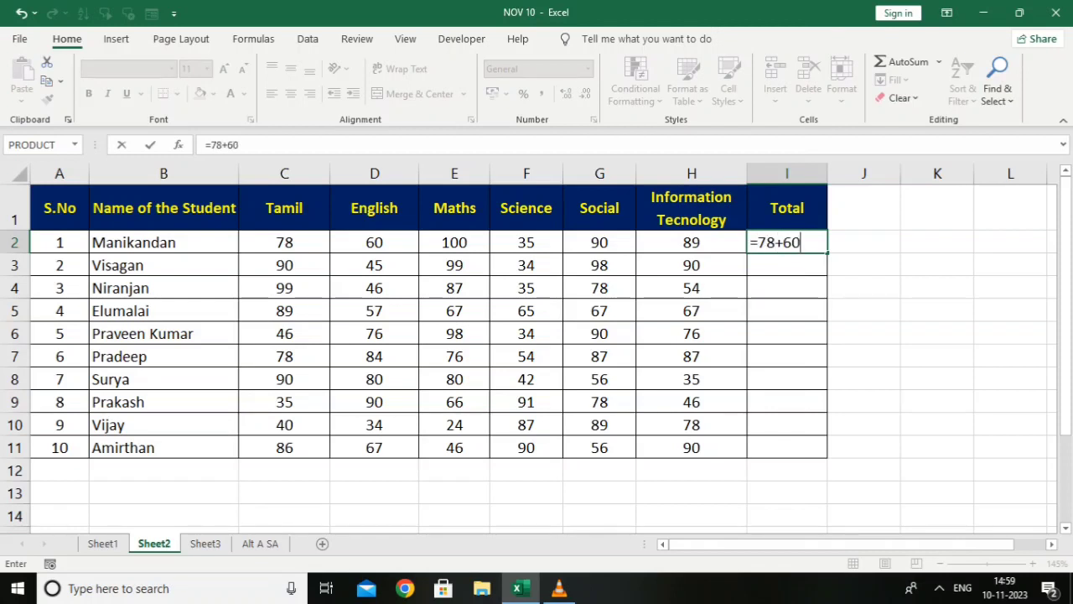
{"action": "type", "text": "+100+"}
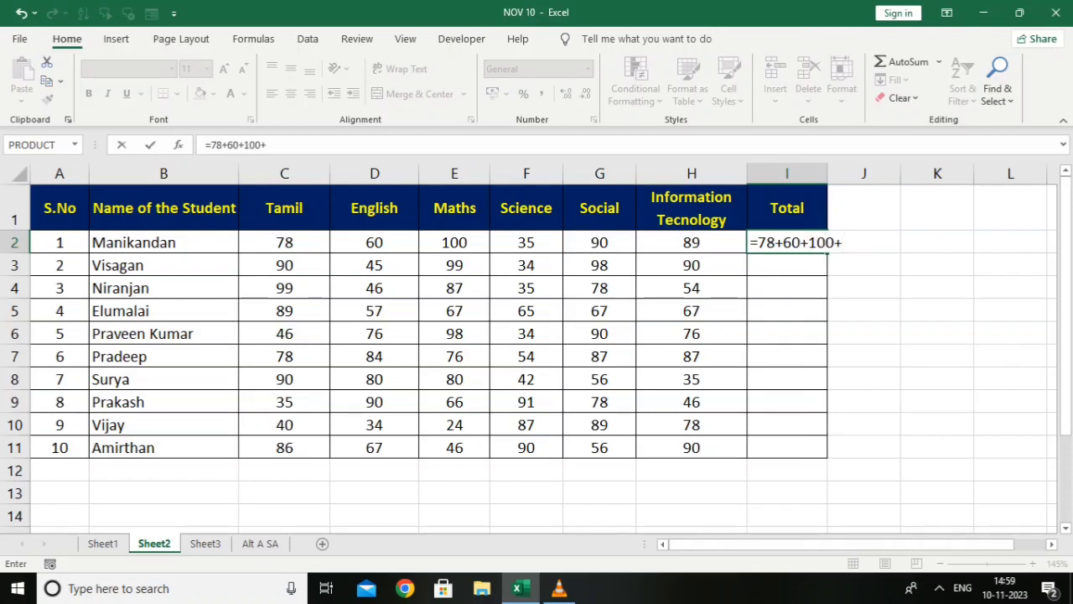
{"action": "type", "text": "35+90+"}
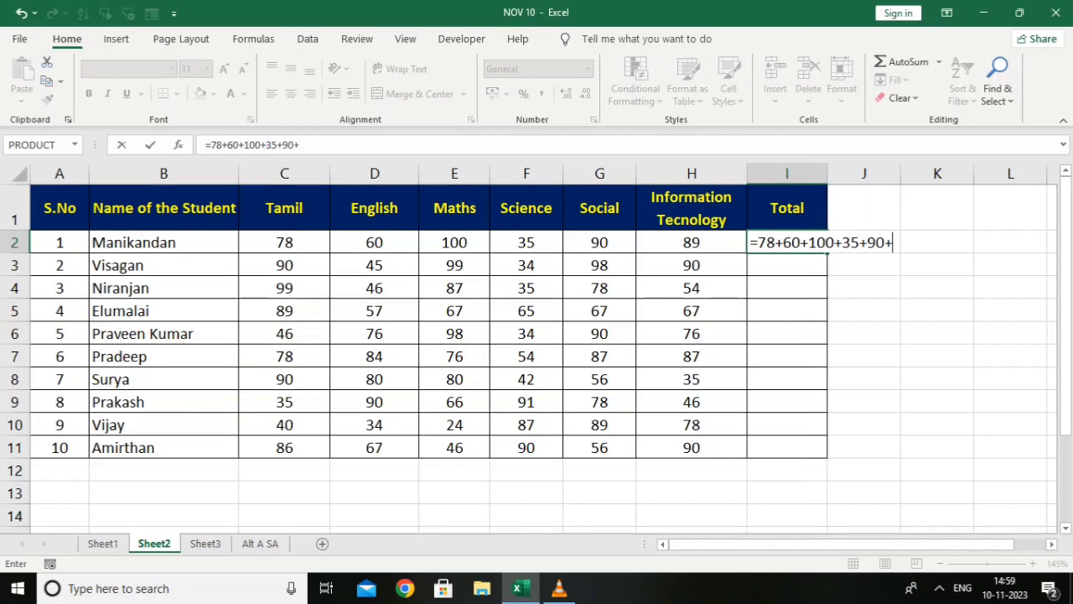
{"action": "type", "text": "89"}
{"action": "key", "text": "Return"}
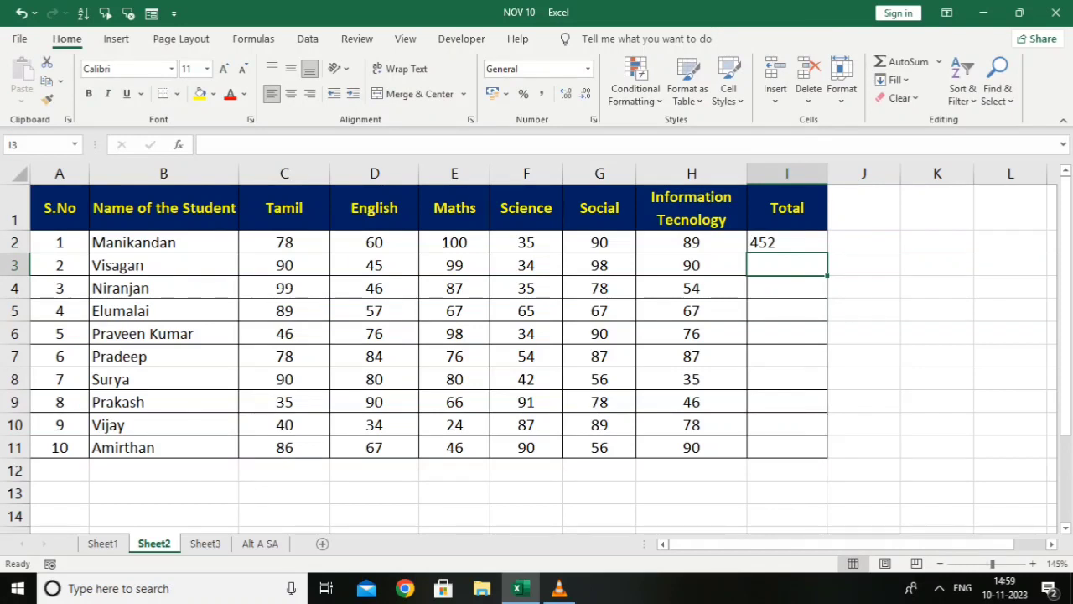
Total the second student's marks in I3 by adding cell references: =C3+D3+E3+F3+G3+H3
{"action": "type", "text": "="}
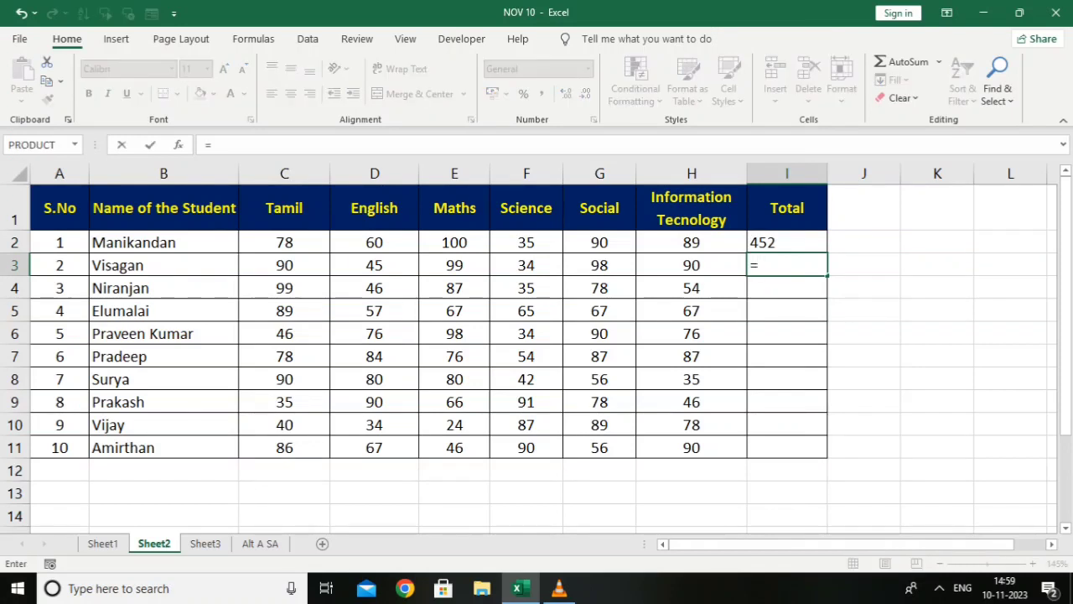
{"action": "left_click", "coordinate": [284, 265]}
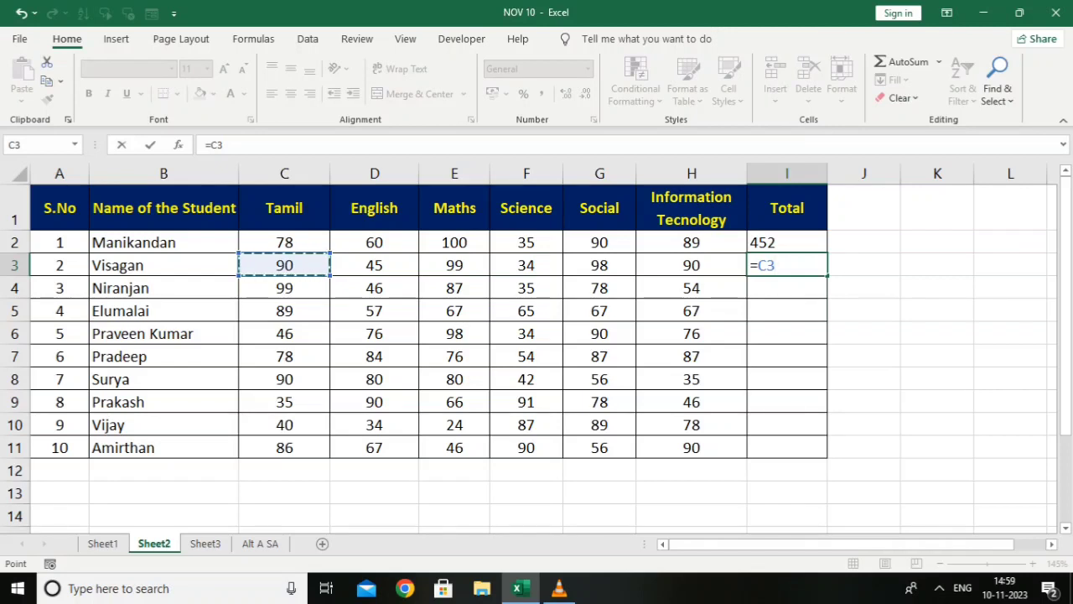
{"action": "type", "text": "+"}
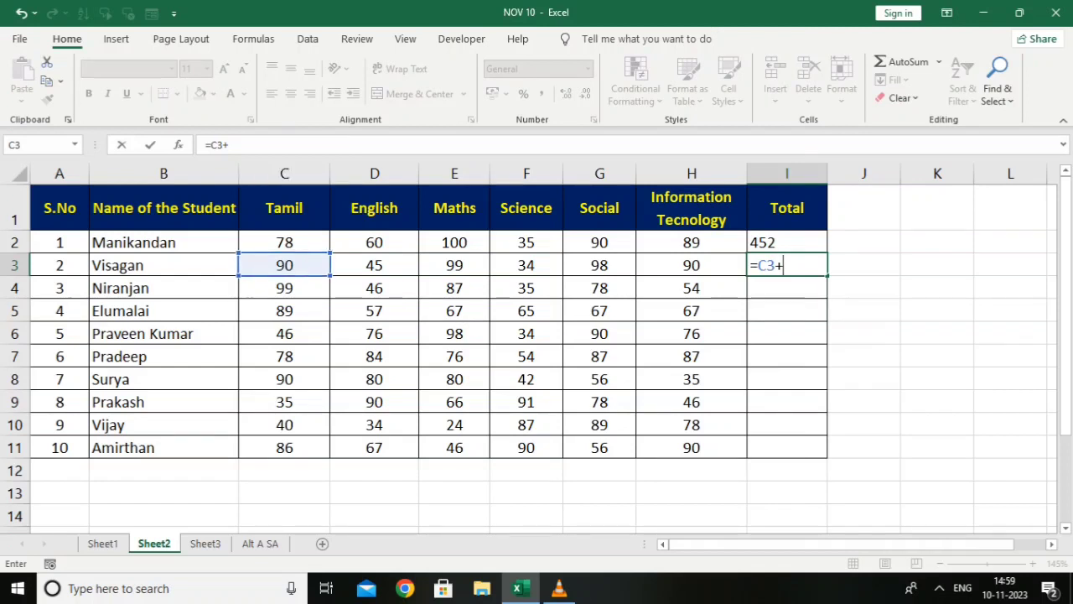
{"action": "left_click", "coordinate": [373, 265]}
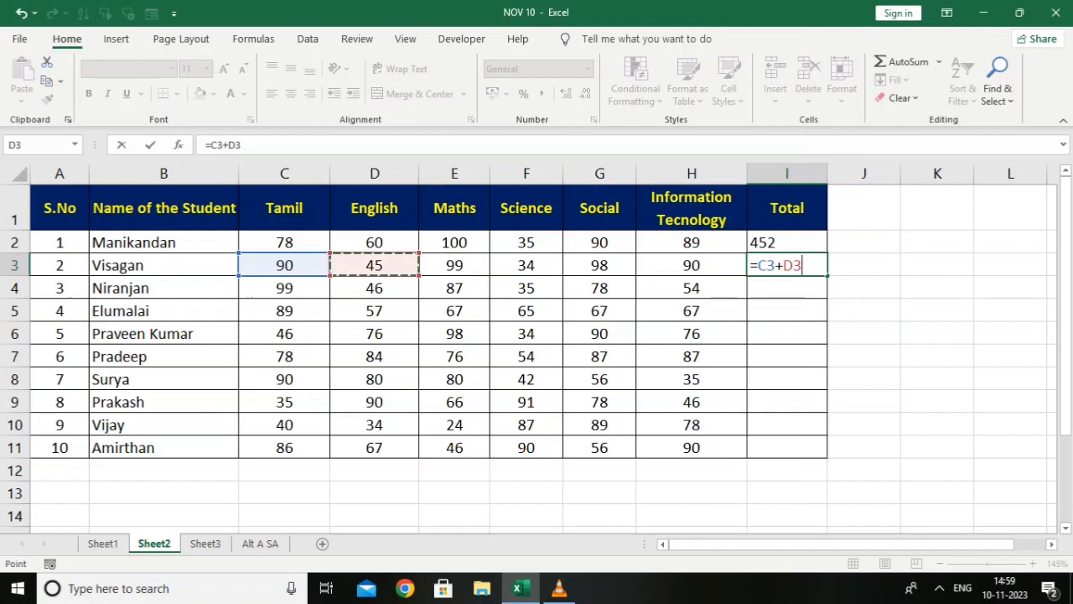
{"action": "type", "text": "+"}
{"action": "left_click", "coordinate": [455, 265]}
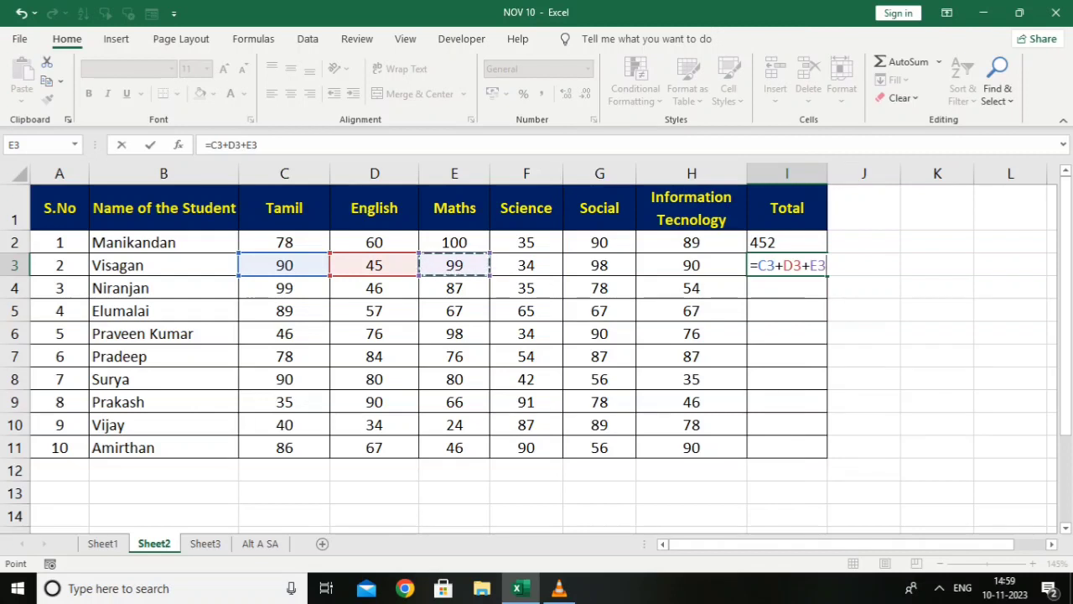
{"action": "type", "text": "+"}
{"action": "left_click", "coordinate": [527, 265]}
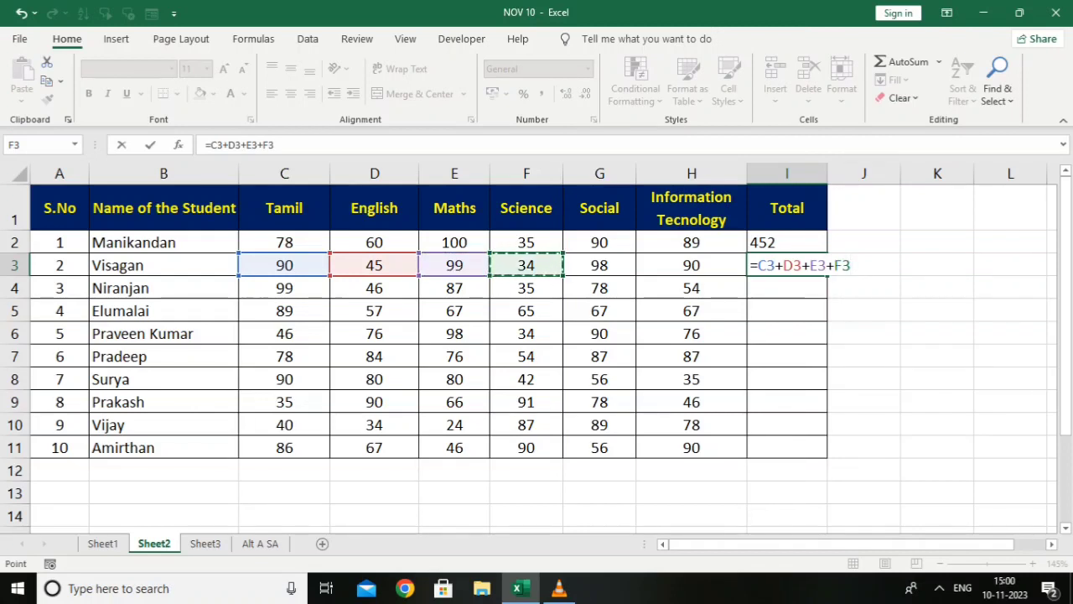
{"action": "type", "text": "+"}
{"action": "left_click", "coordinate": [599, 265]}
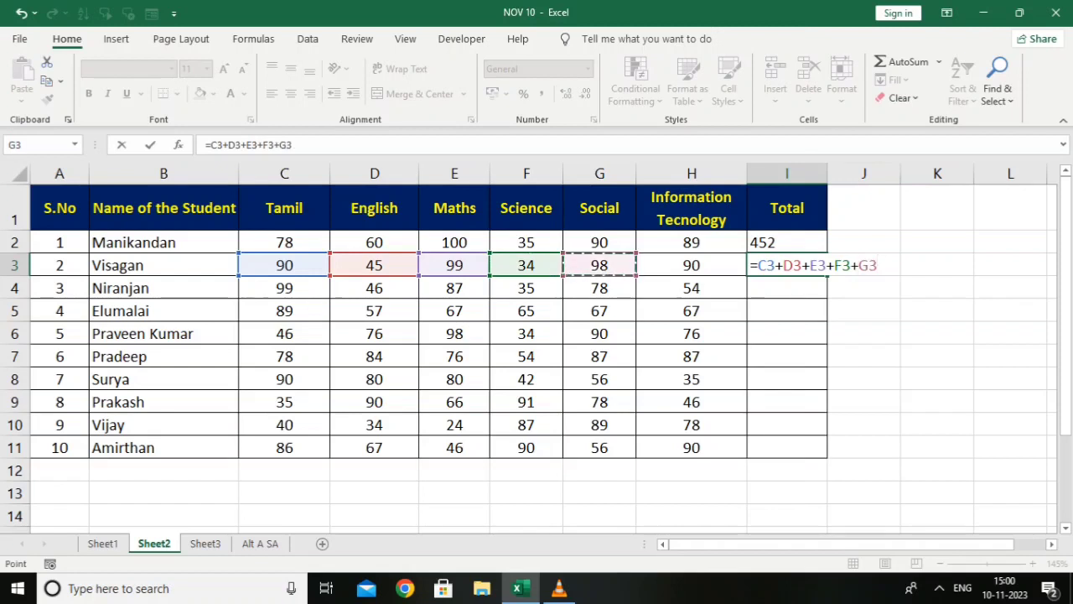
{"action": "type", "text": "+"}
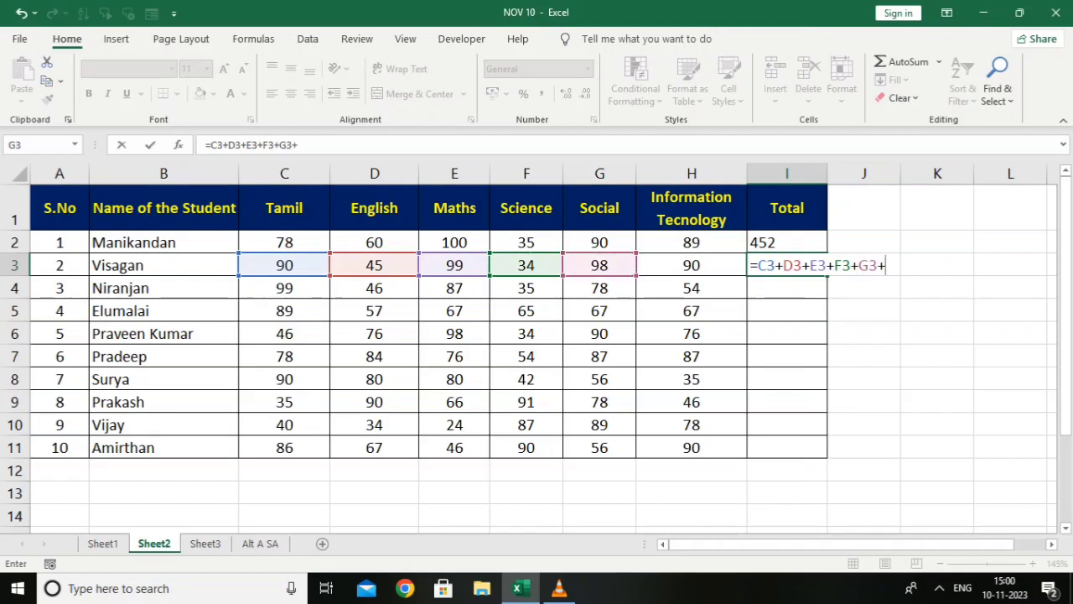
{"action": "left_click", "coordinate": [692, 265]}
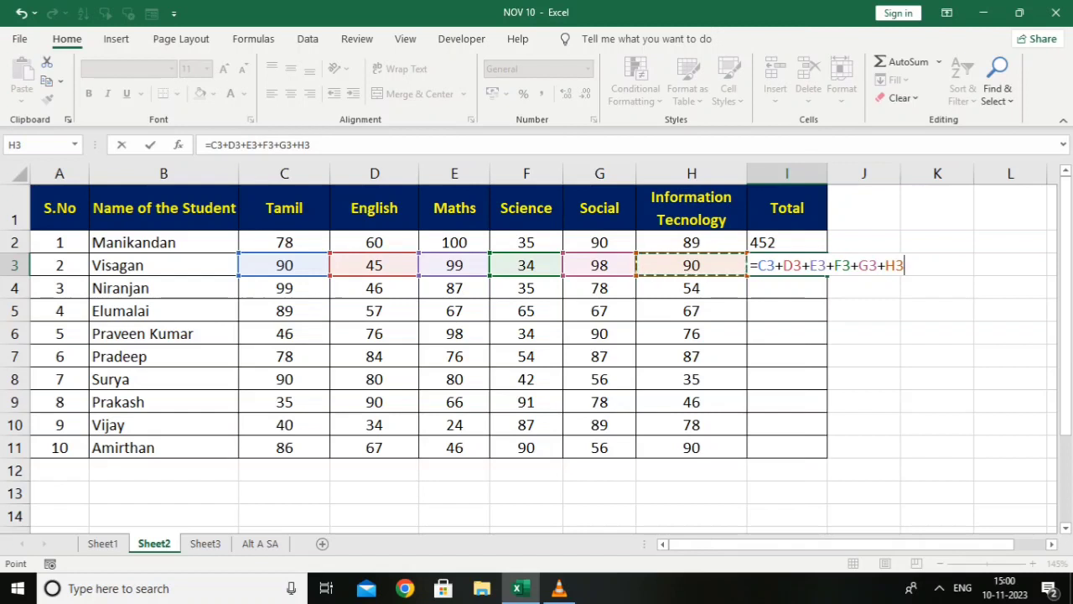
{"action": "key", "text": "Return"}
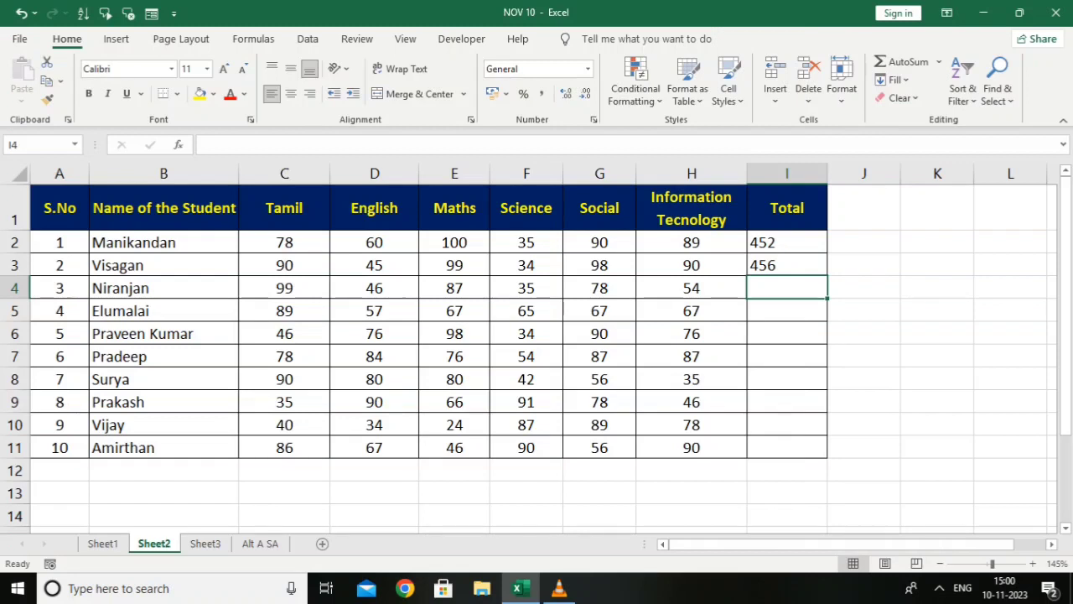
Change the first two students' Maths marks to 92 in E2 and 87 in E3
{"action": "left_click", "coordinate": [455, 242]}
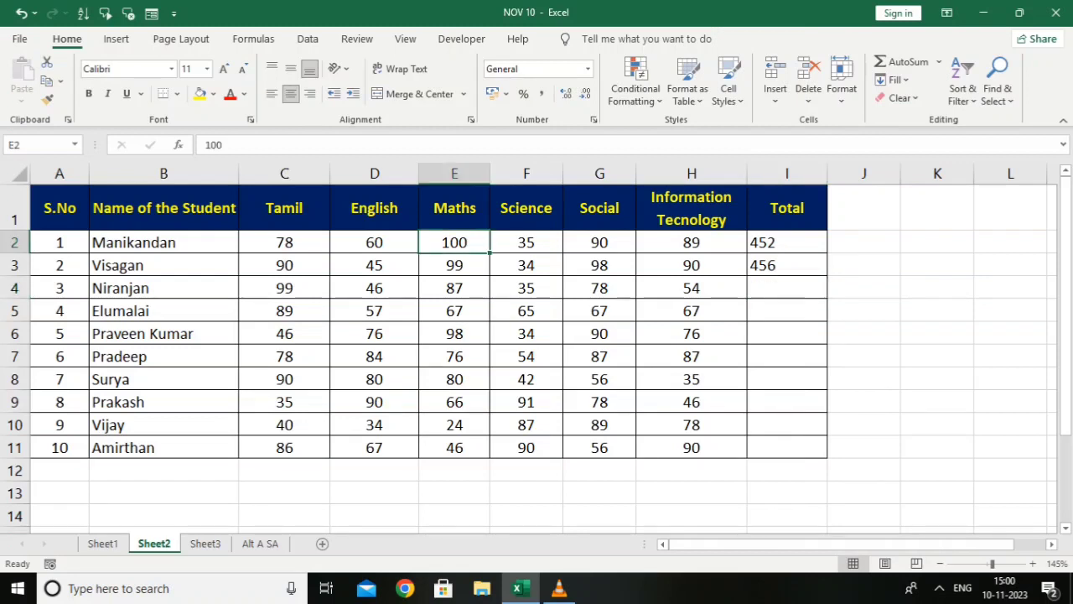
{"action": "key", "text": "BackSpace"}
{"action": "type", "text": "9"}
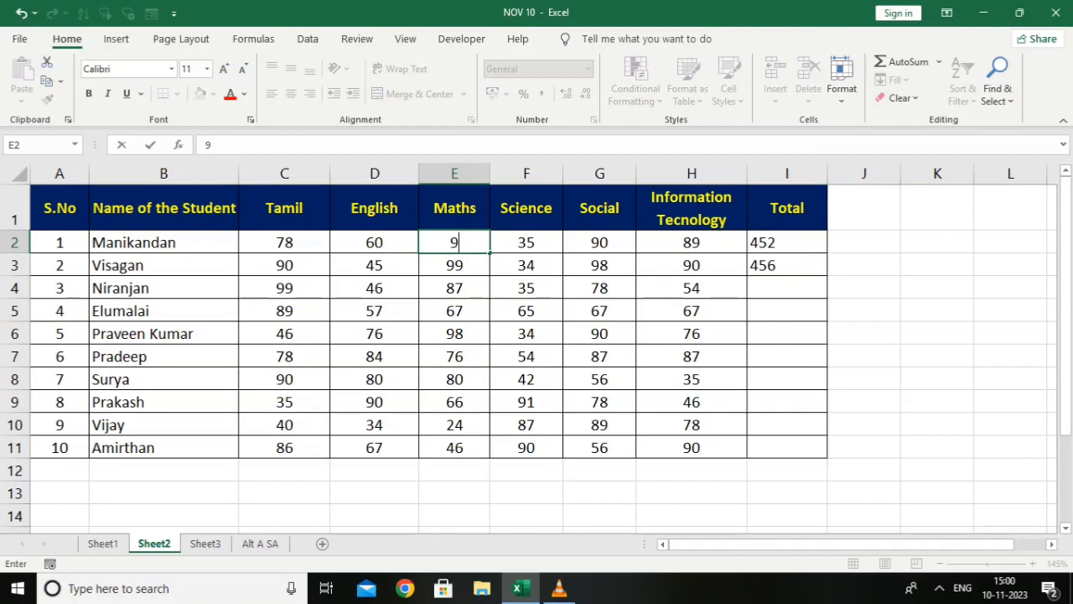
{"action": "type", "text": "2"}
{"action": "key", "text": "Return"}
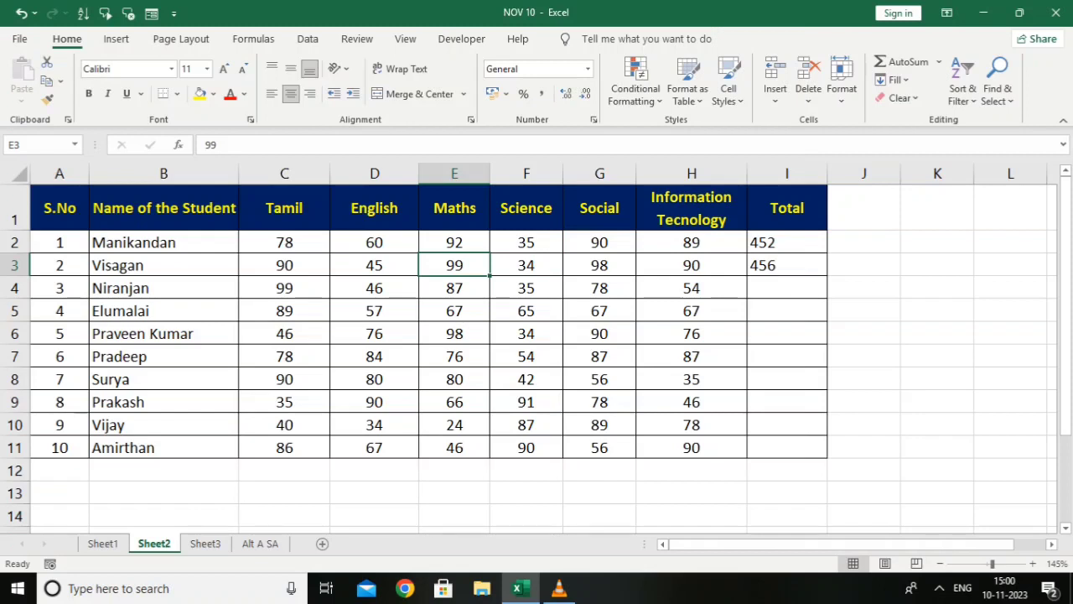
{"action": "type", "text": "87"}
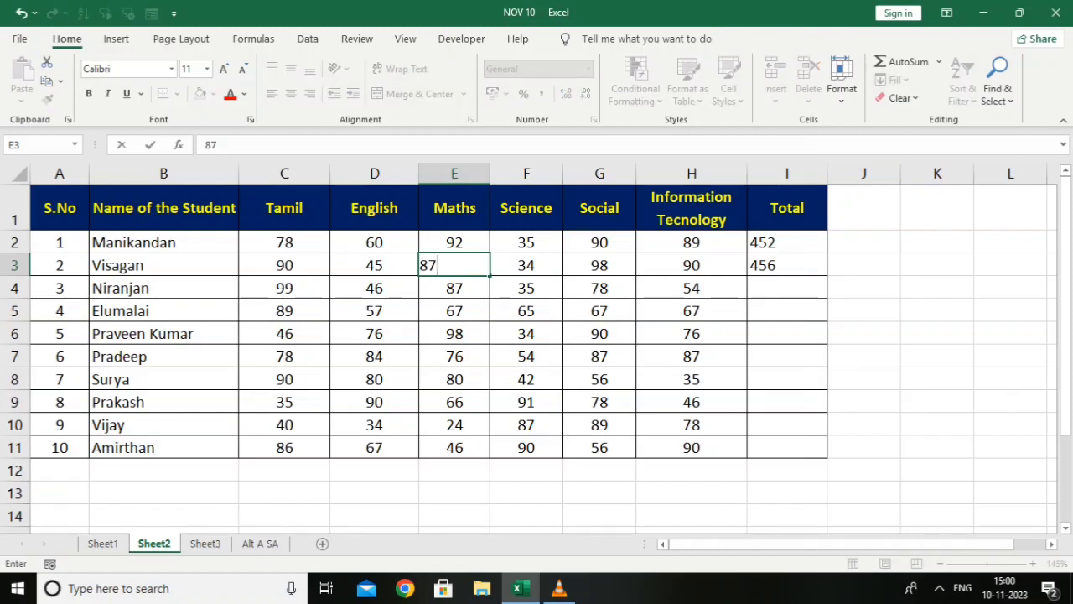
{"action": "key", "text": "Return"}
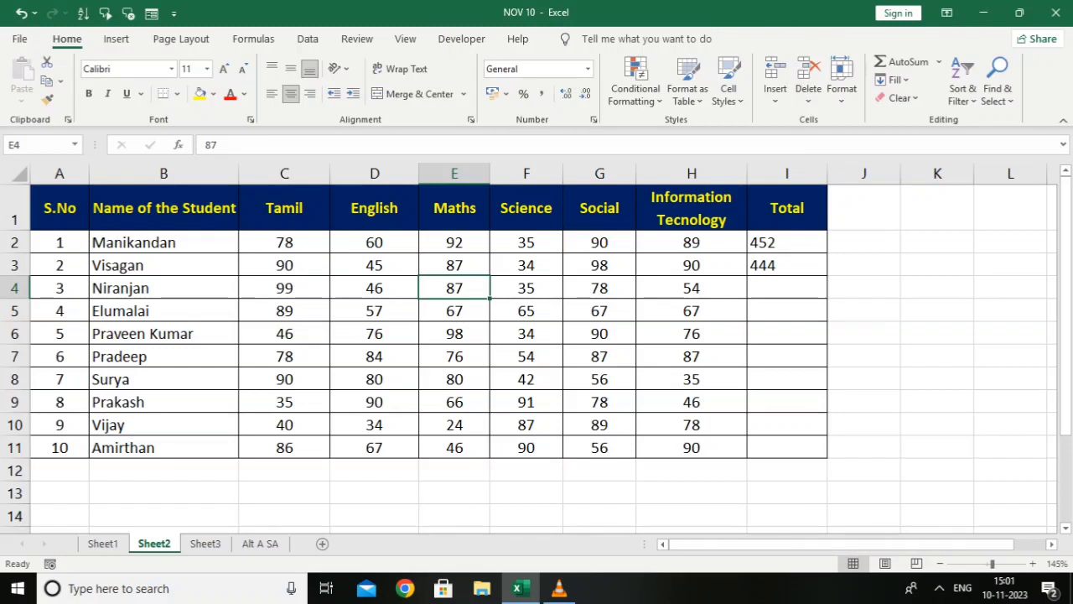
Total the third student's marks in I4 with individually listed cells: =SUM(C4,D4,E4,F4,G4,H4)
{"action": "left_click", "coordinate": [787, 288]}
{"action": "type", "text": "="}
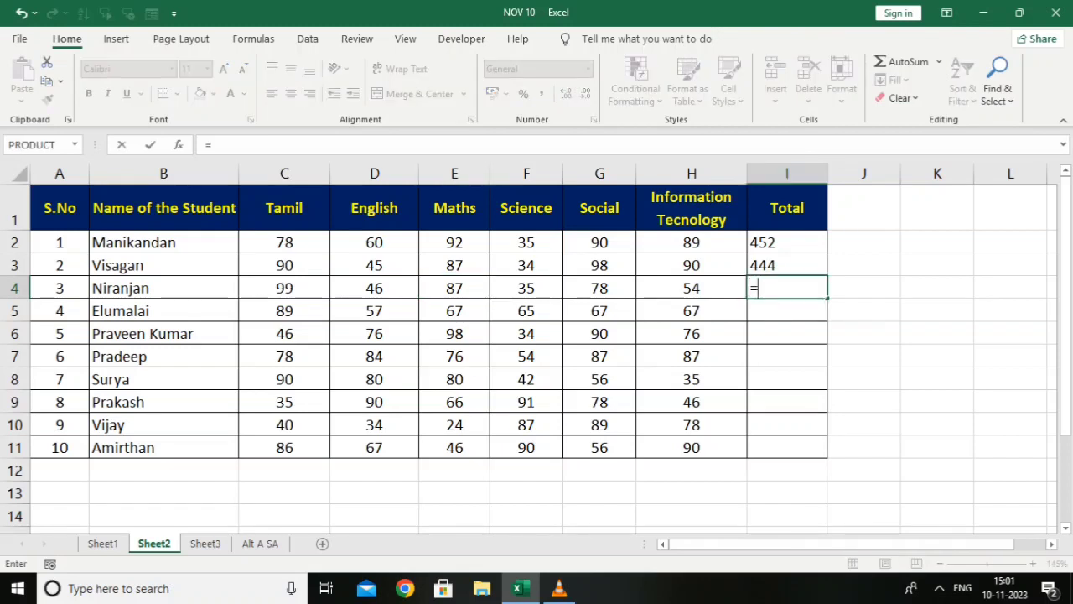
{"action": "type", "text": "su"}
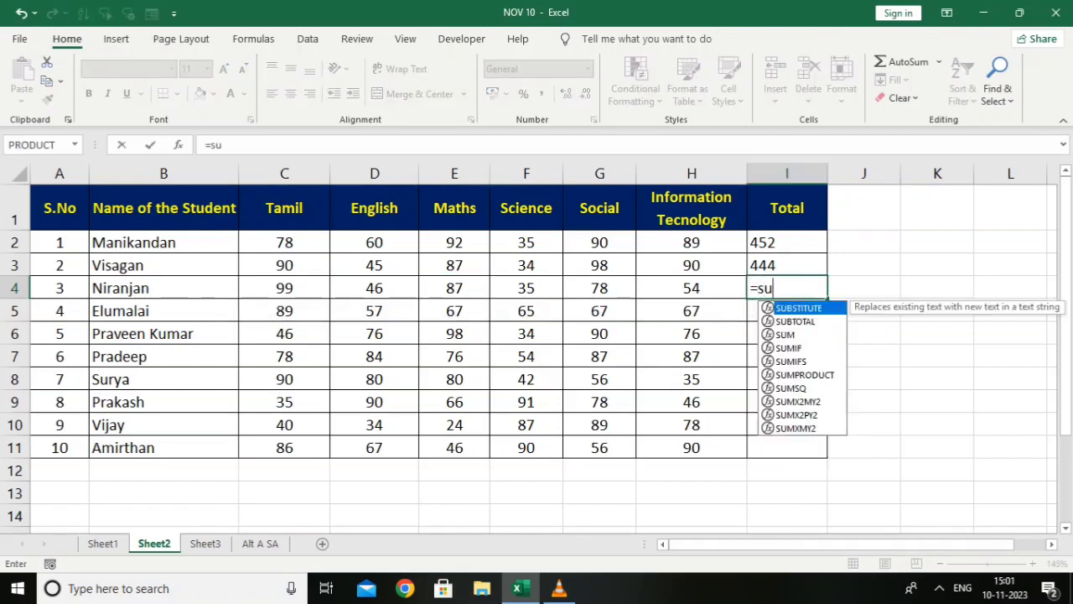
{"action": "type", "text": "m("}
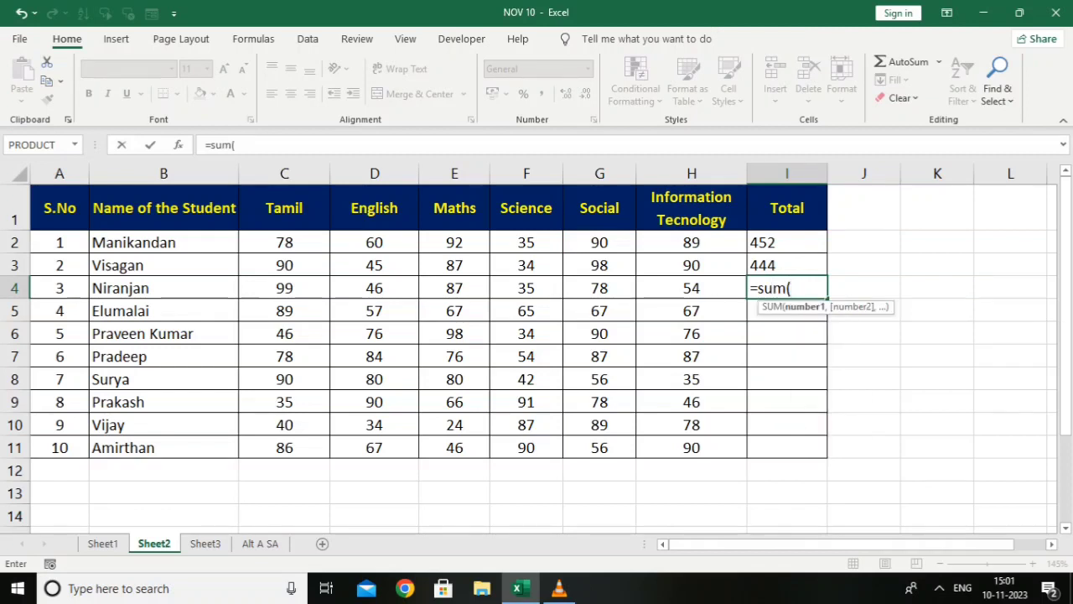
{"action": "left_click", "coordinate": [284, 288]}
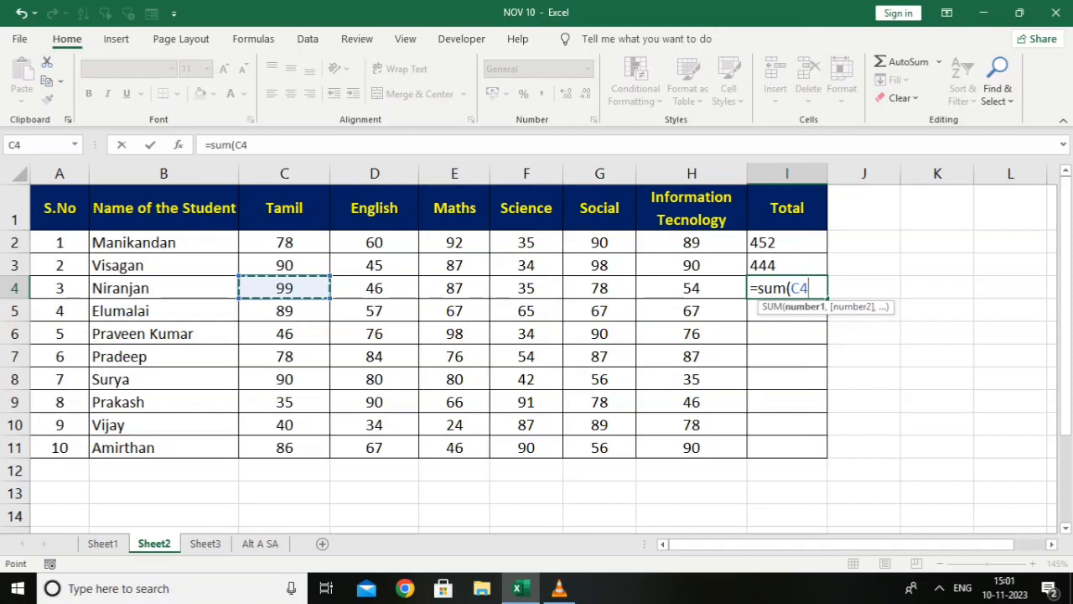
{"action": "type", "text": ","}
{"action": "left_click", "coordinate": [339, 298]}
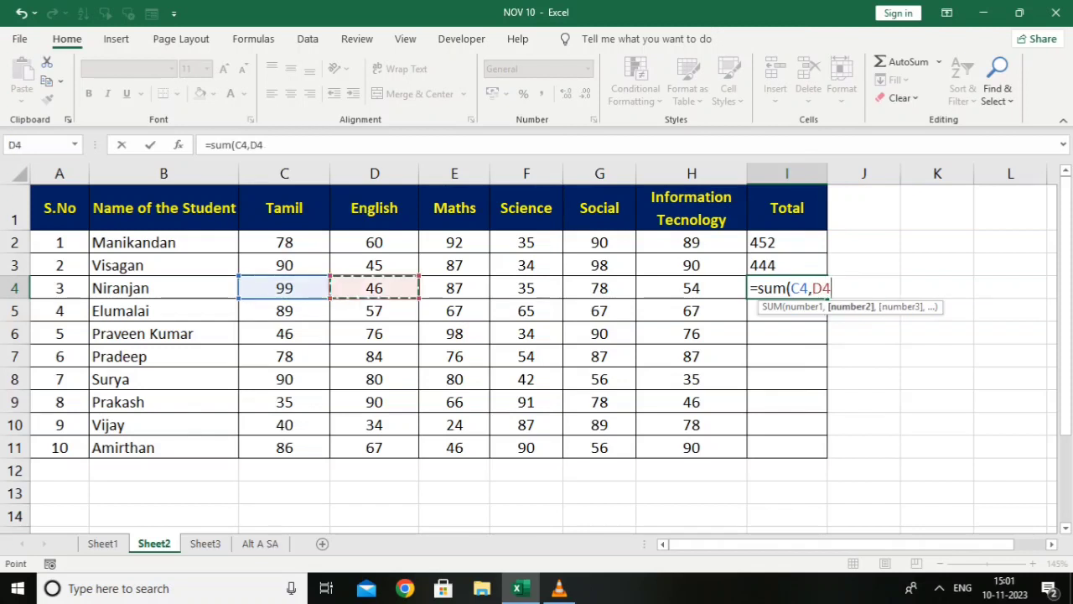
{"action": "type", "text": ","}
{"action": "left_click", "coordinate": [454, 288]}
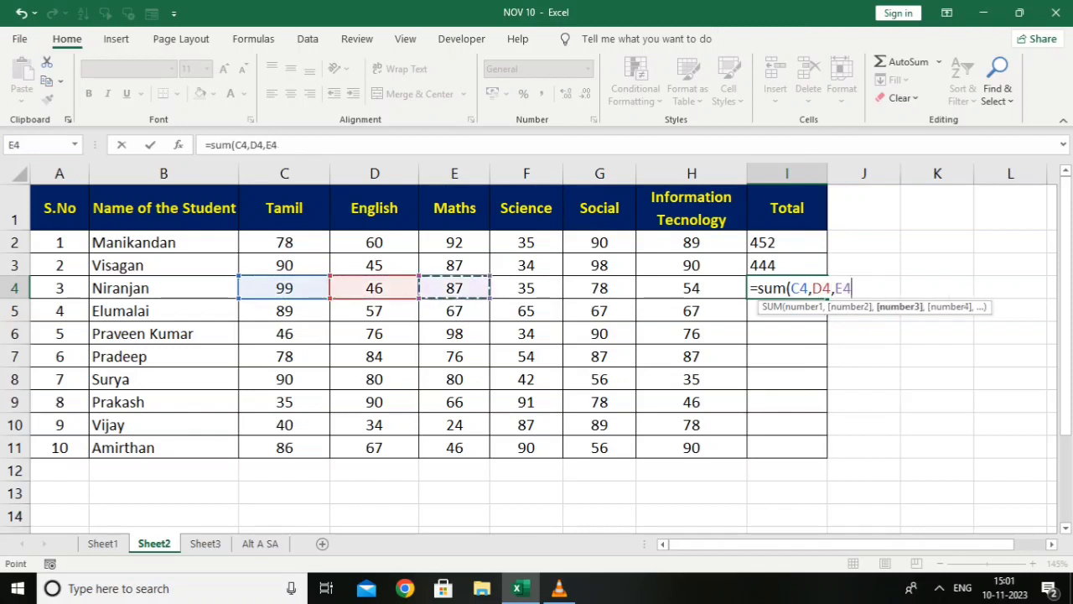
{"action": "type", "text": ","}
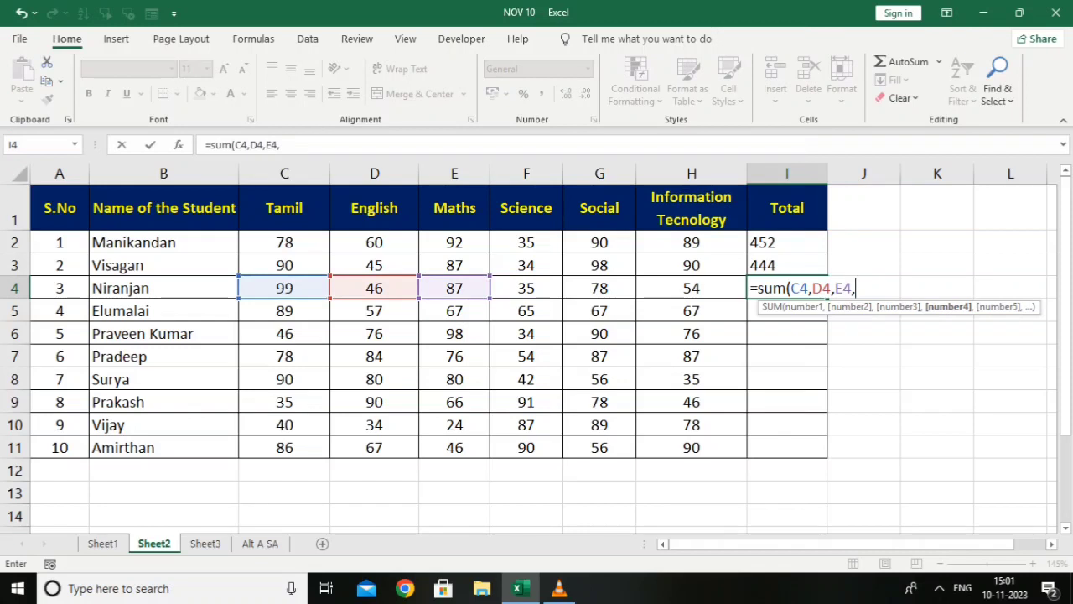
{"action": "left_click", "coordinate": [525, 288]}
{"action": "type", "text": ","}
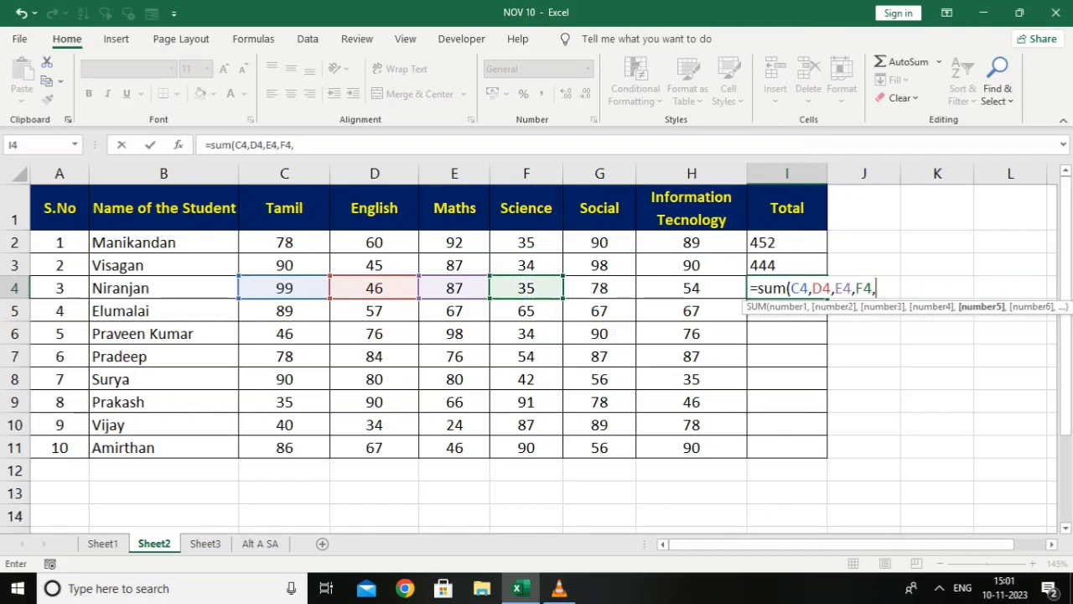
{"action": "left_click", "coordinate": [599, 288]}
{"action": "type", "text": ","}
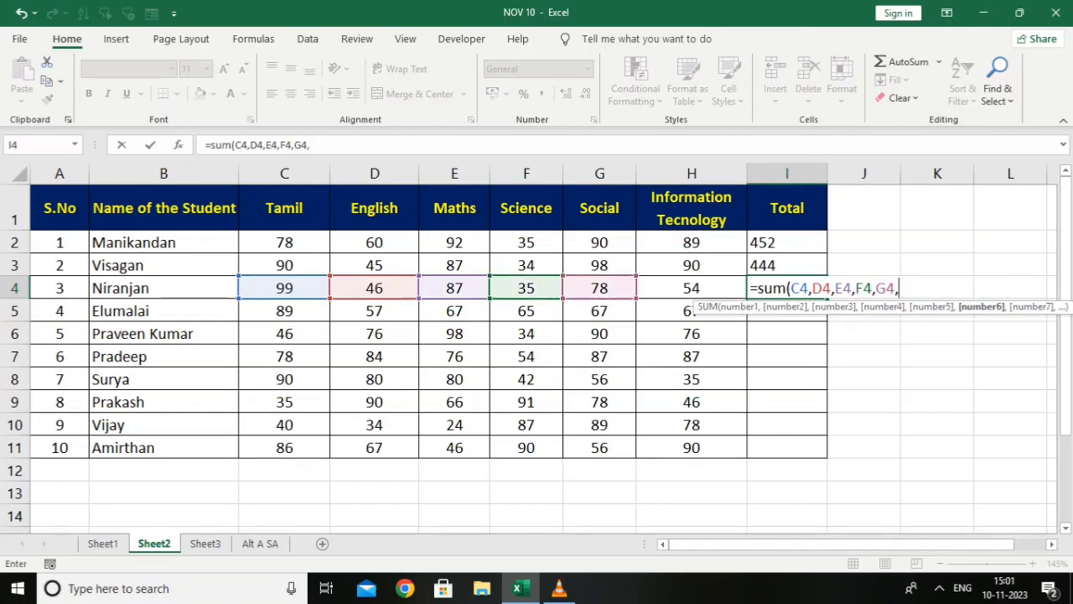
{"action": "left_click", "coordinate": [691, 287]}
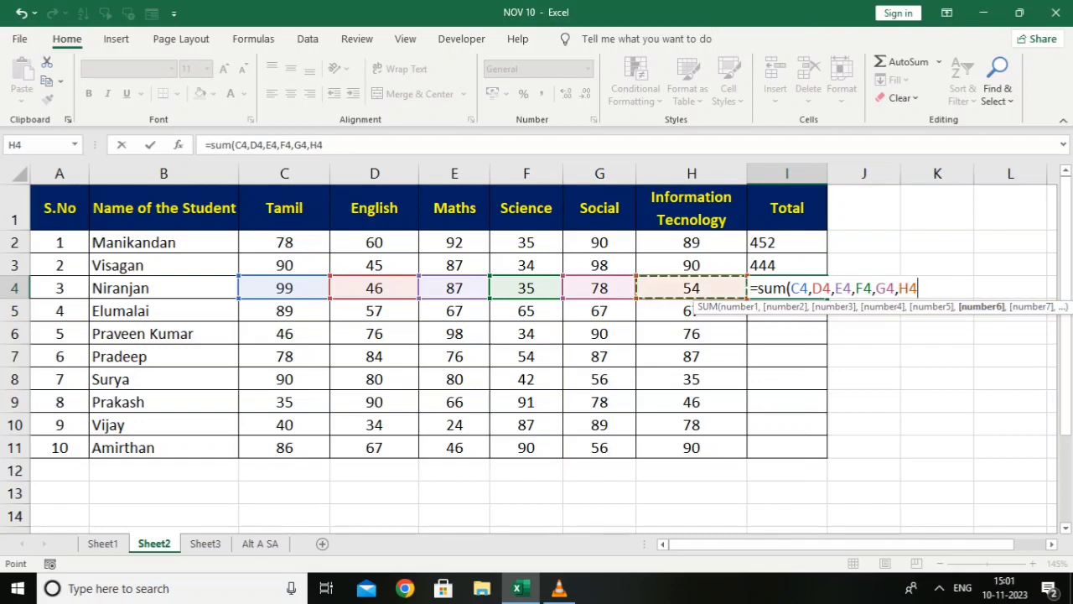
{"action": "type", "text": ")"}
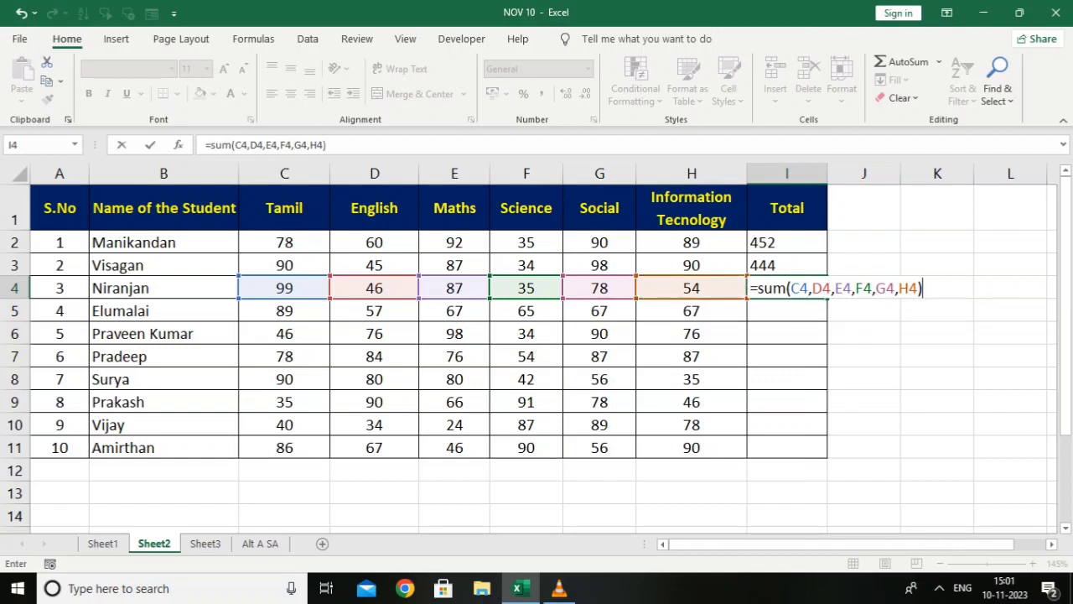
{"action": "key", "text": "Return"}
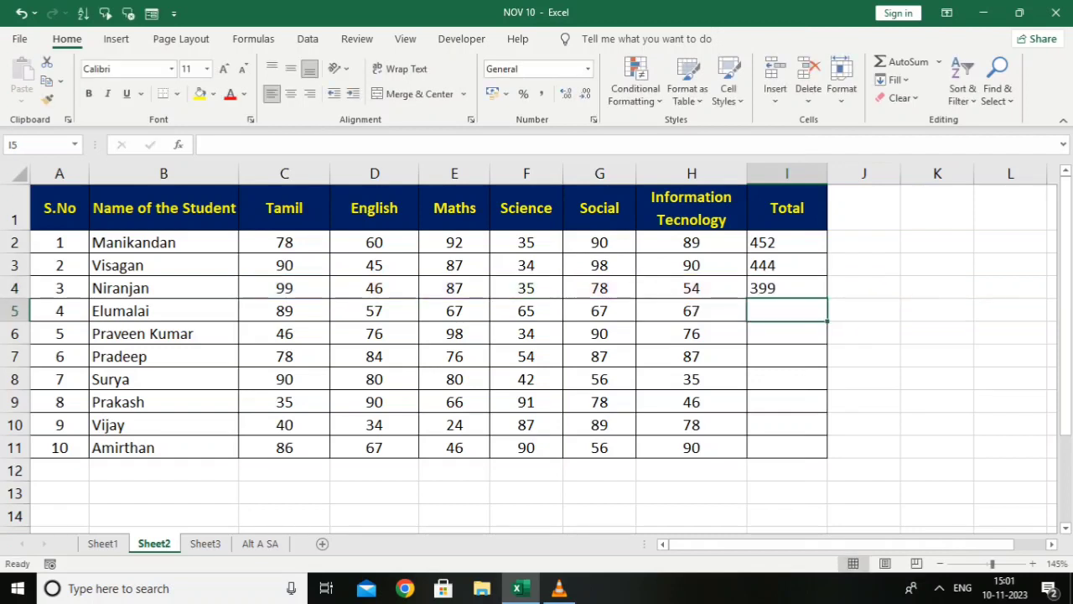
Total the fourth student's marks in I5 with a SUM over the row's range: =SUM(C5:H5)
{"action": "type", "text": "="}
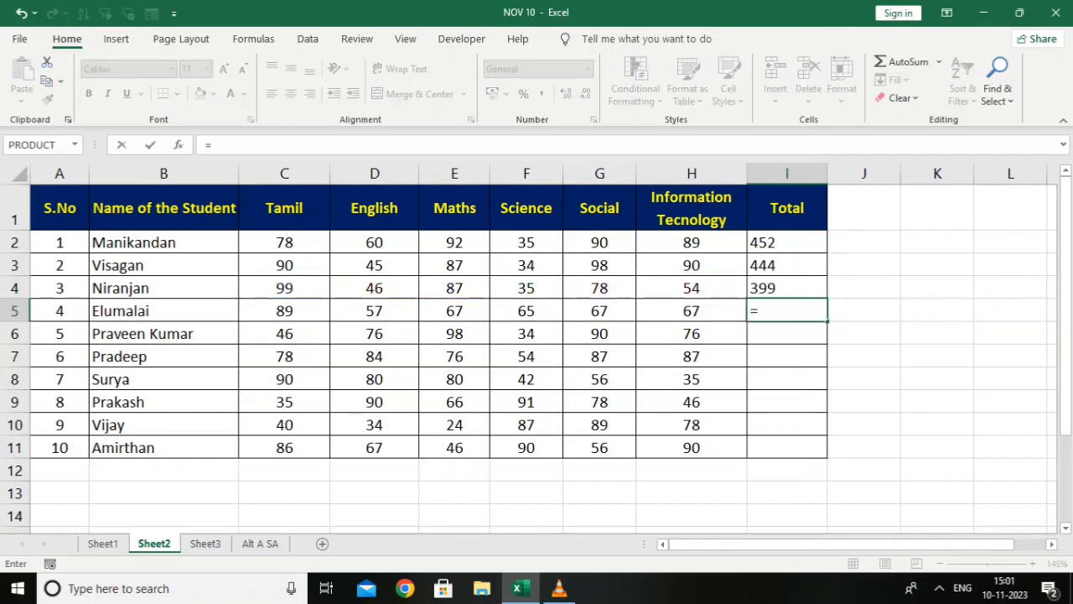
{"action": "type", "text": "sum("}
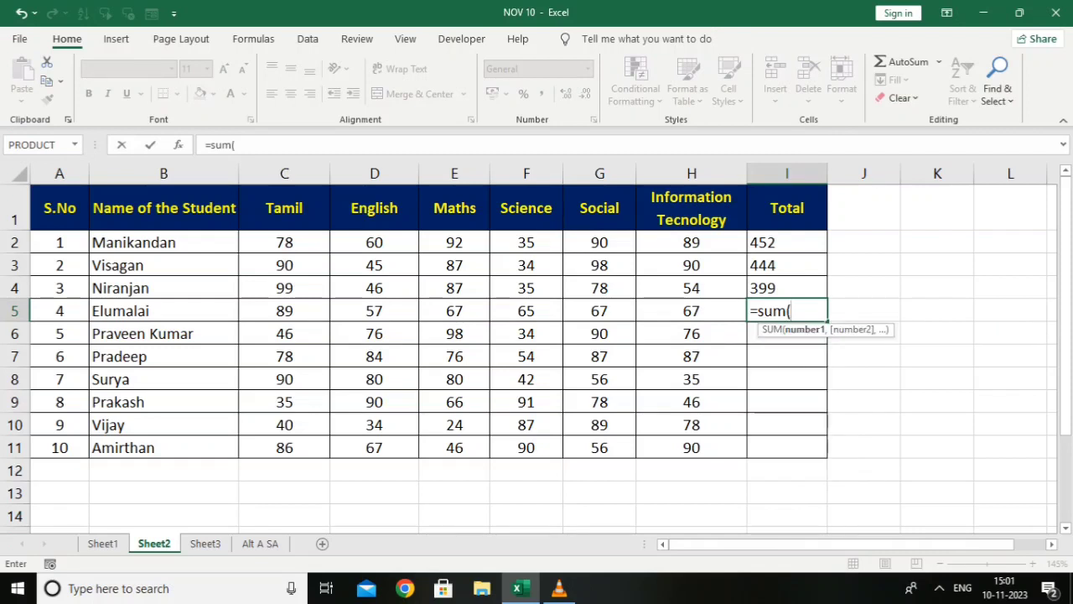
{"action": "left_click_drag", "start_coordinate": [284, 311], "coordinate": [691, 311]}
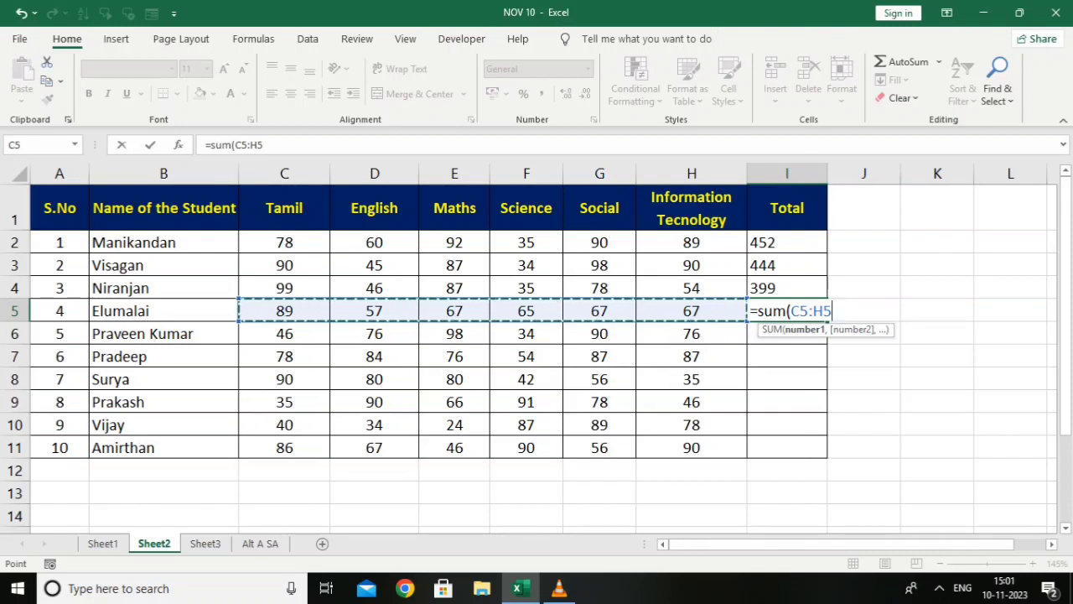
{"action": "type", "text": ")"}
{"action": "key", "text": "Return"}
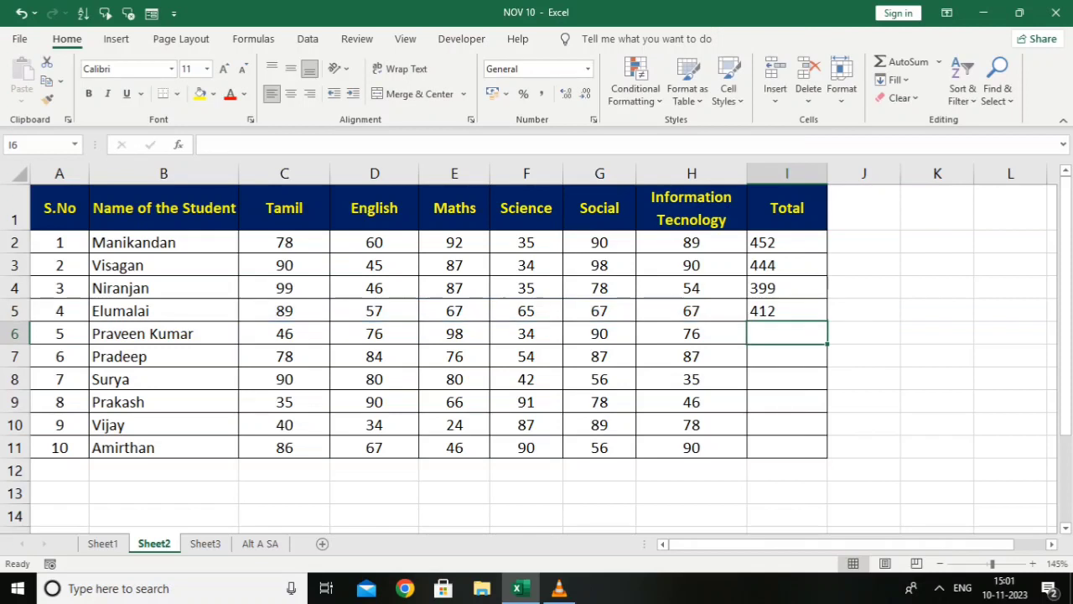
Total the Tamil marks in C12 and the English marks in D12 with AutoSum over rows 2 to 11
{"action": "left_click", "coordinate": [864, 332]}
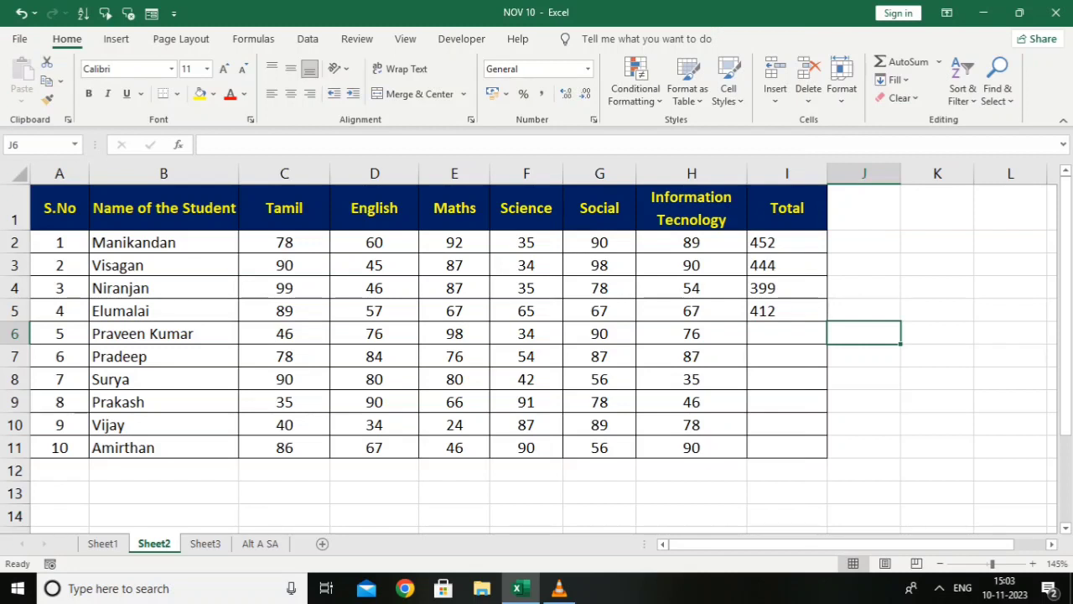
{"action": "left_click", "coordinate": [284, 470]}
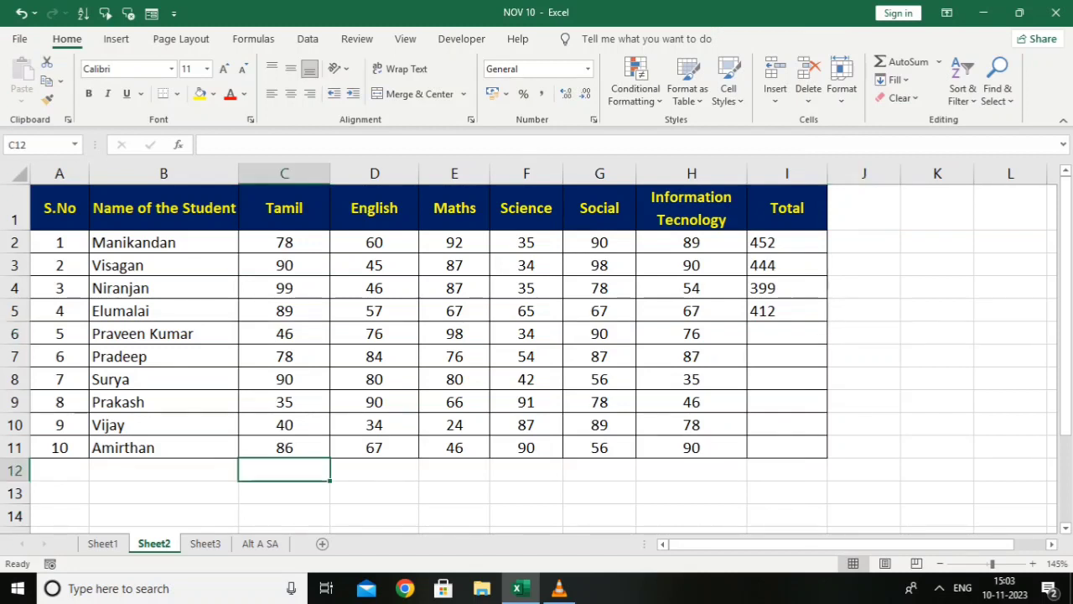
{"action": "left_click", "coordinate": [939, 63]}
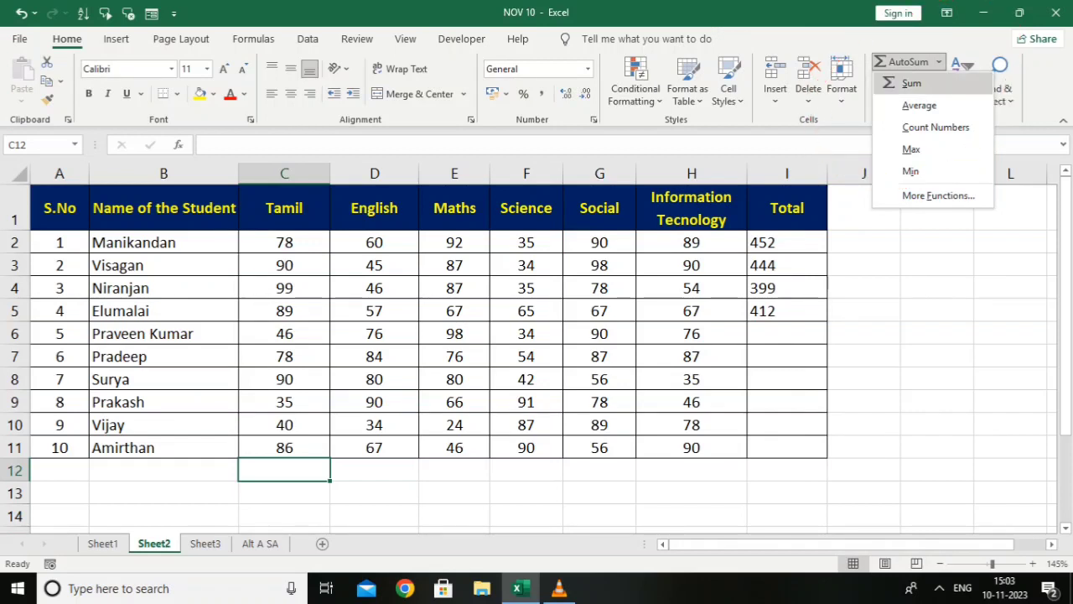
{"action": "left_click", "coordinate": [911, 83]}
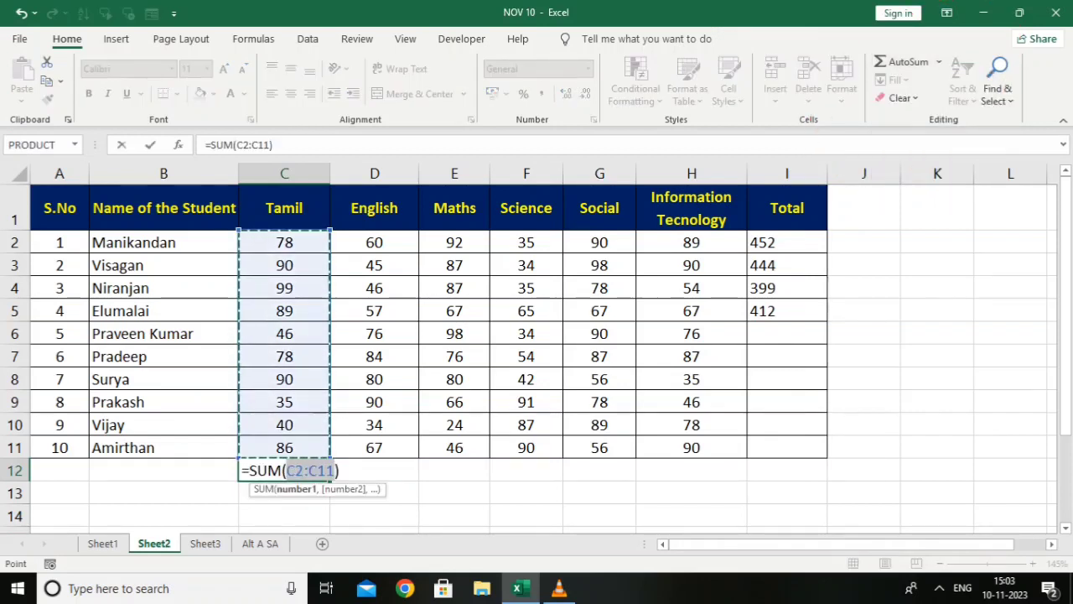
{"action": "key", "text": "Return"}
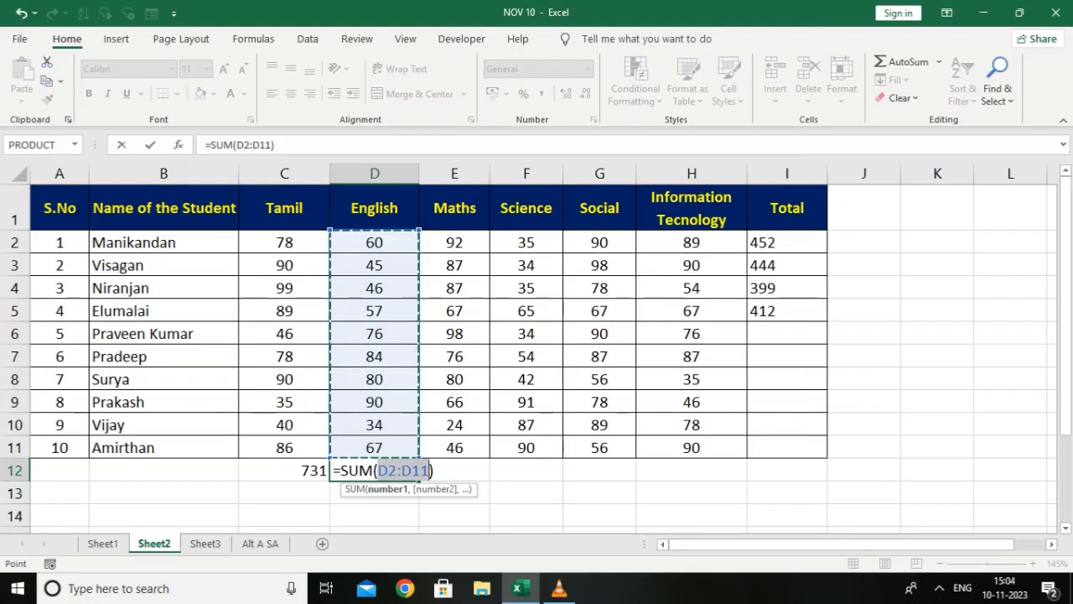
{"action": "key", "text": "Return"}
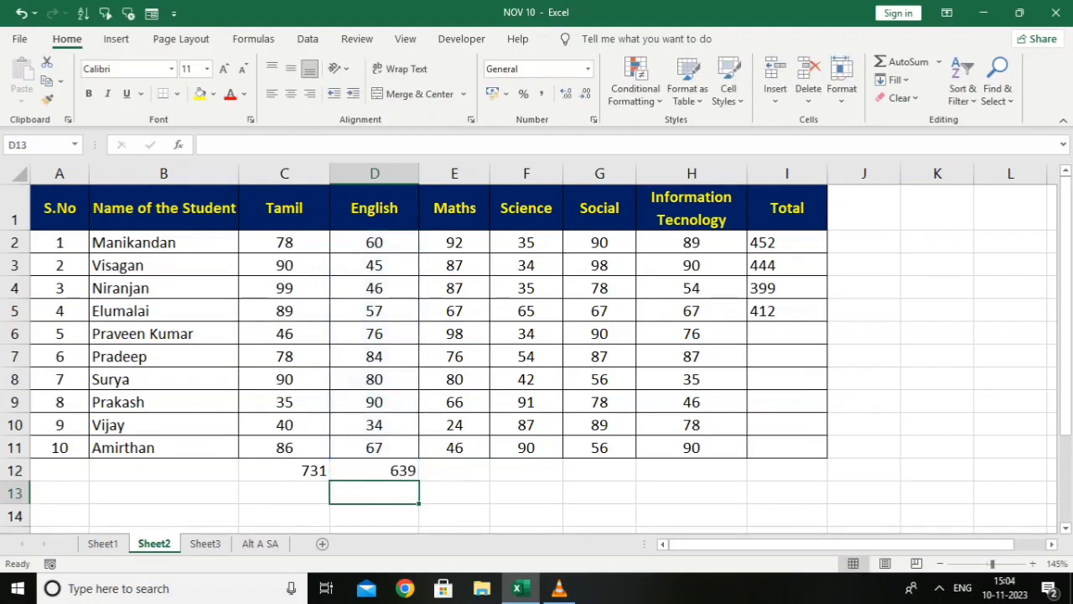